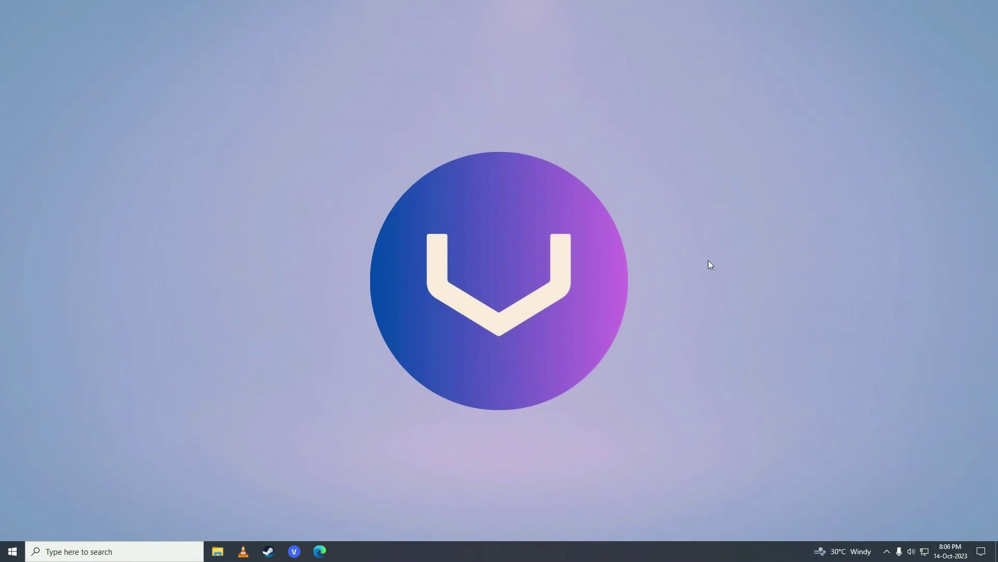
# Step: Open the Edge browser, search Google for bluestacks, and download the BlueStacks installer from the official bluestacks.com site
pyautogui.click(320, 551)
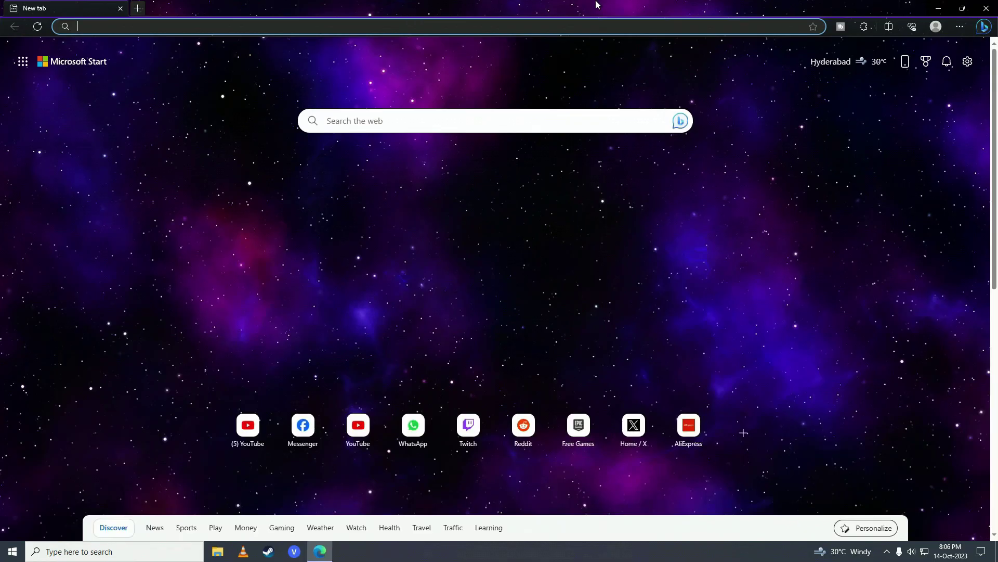
pyautogui.write('https://www.google.com/search?q=bluestacks&oq=bluestacks&gs_lcrp=EgZjaHJvbWUyBggAEEUYOTIGCAEQRRg7MgYIAhBFGD3SAQgxNDgxajBqMagCALACAA&sourceid=chrome&ie=UTF-8')
pyautogui.press('Return')
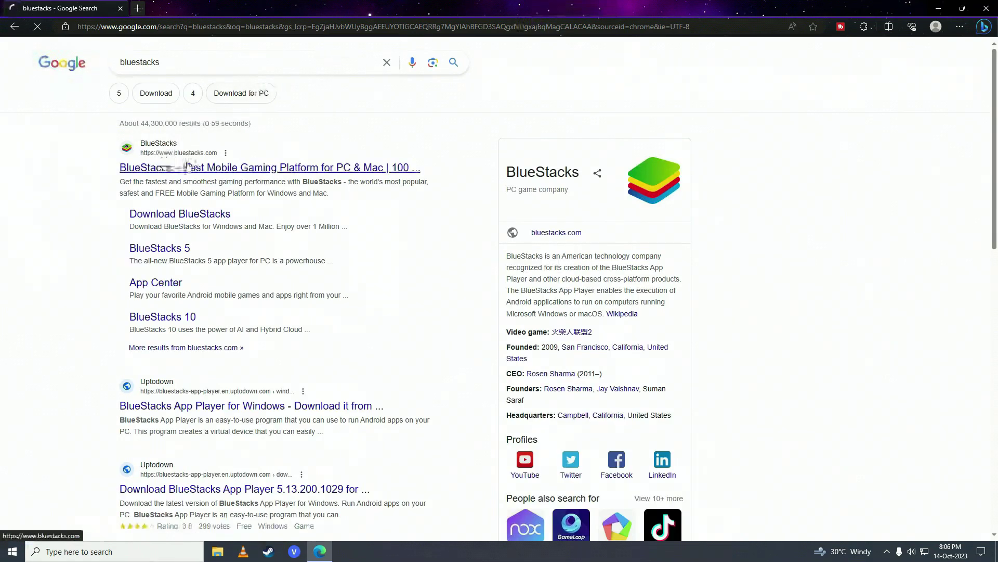
pyautogui.click(188, 166)
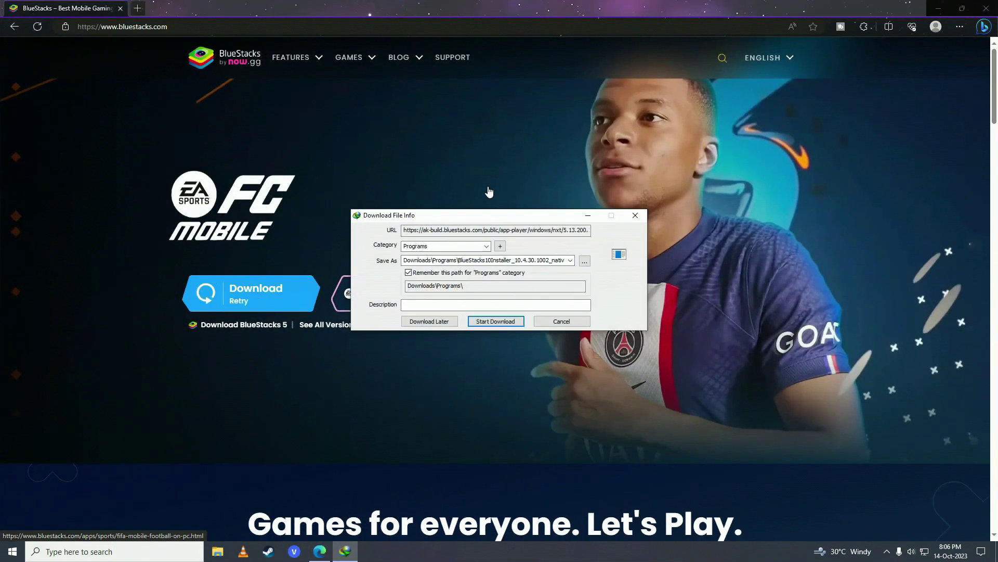
pyautogui.click(496, 322)
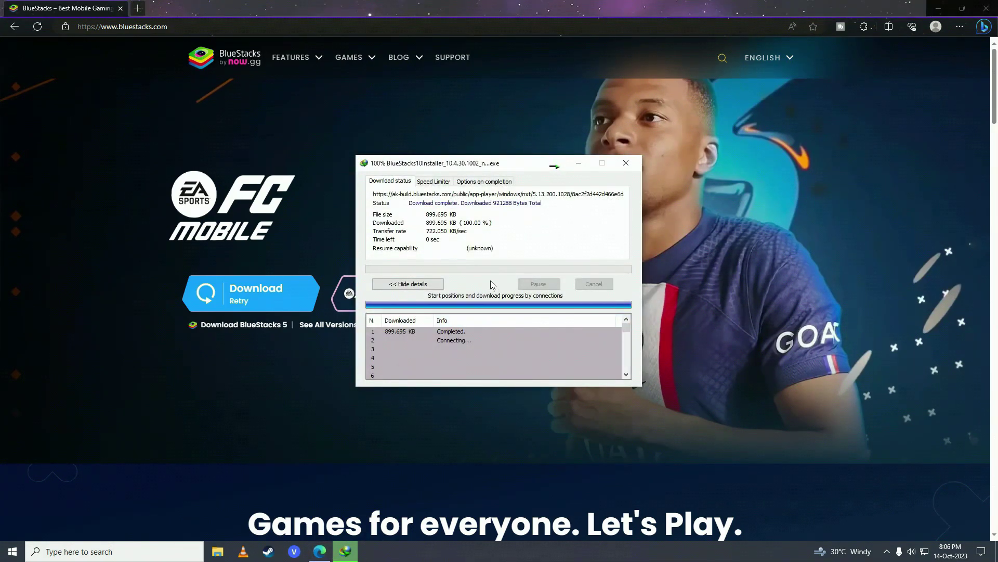
# Step: Run the downloaded BlueStacks installer with permission to change the device, and install using the data path C:\ProgramData\BlueStacks_nxt
pyautogui.click(411, 308)
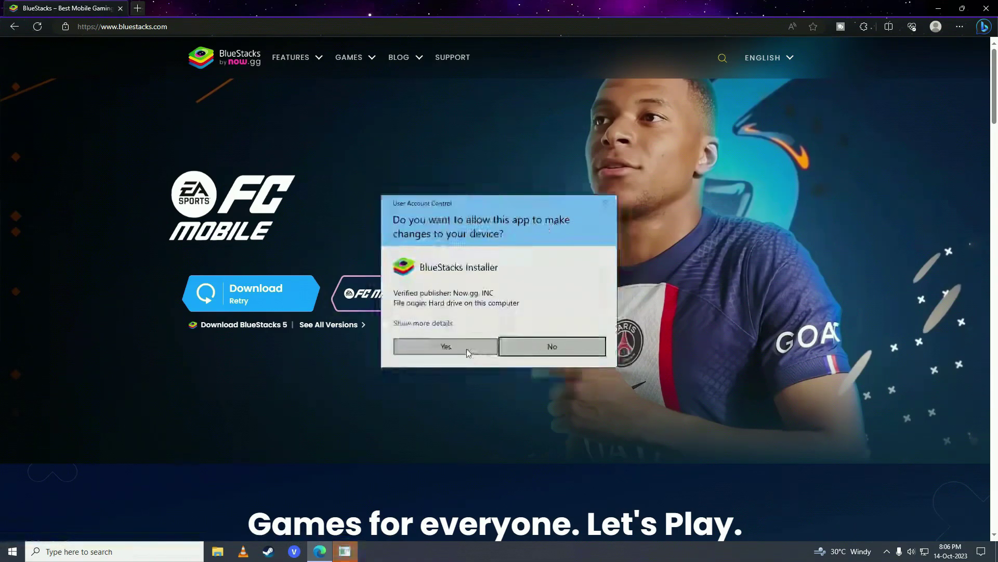
pyautogui.click(445, 345)
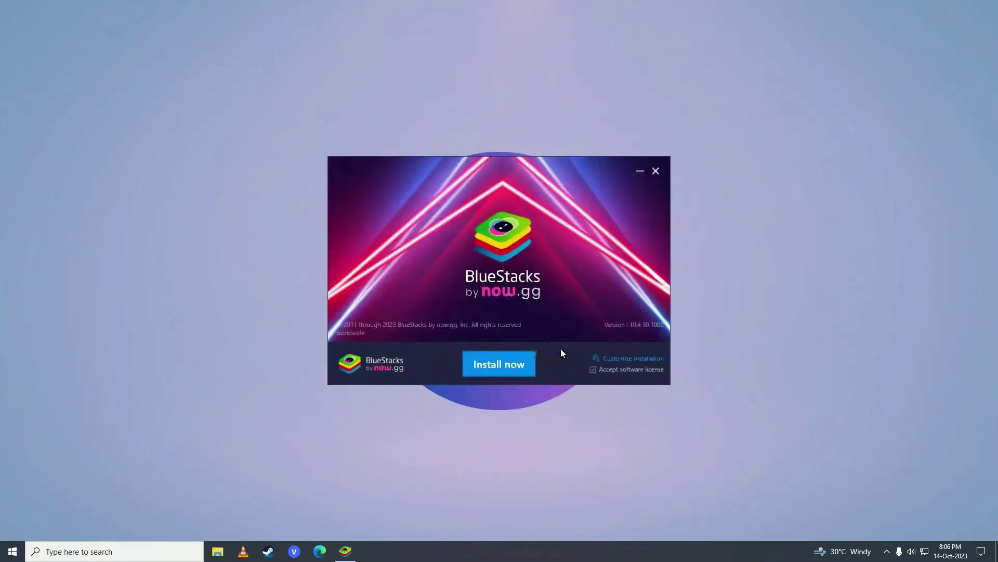
pyautogui.click(606, 358)
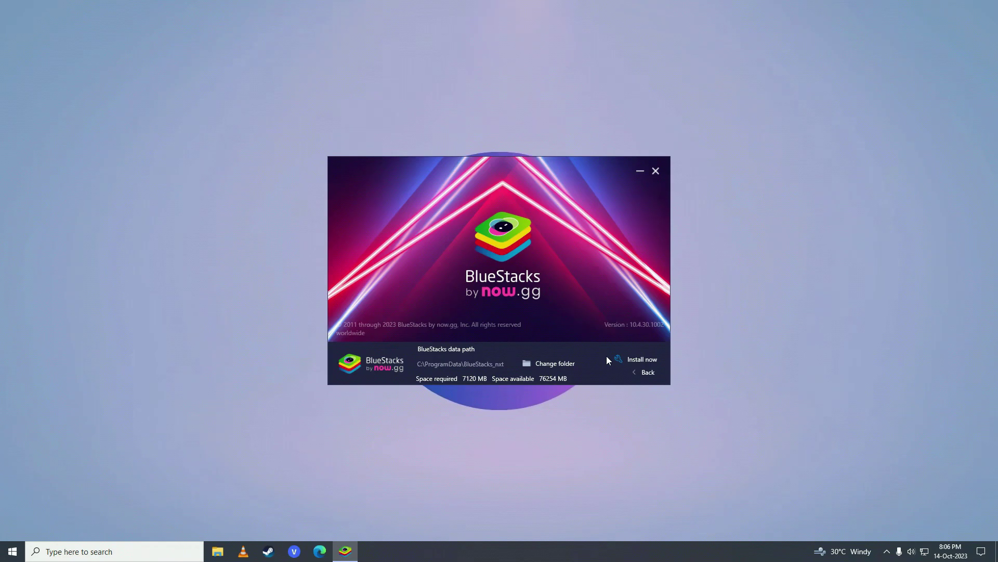
pyautogui.click(641, 359)
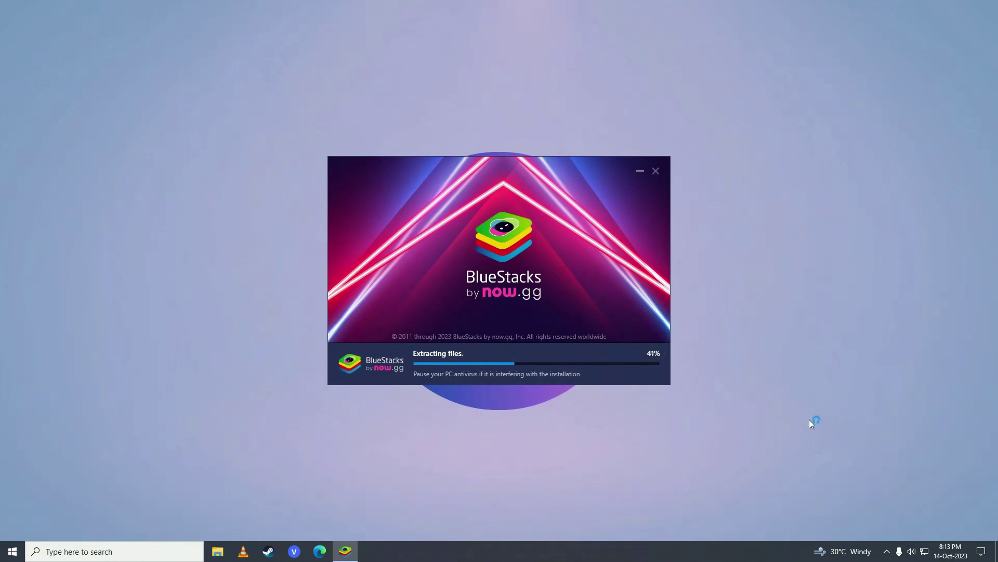
# Step: Switch to Windows Security and turn off real-time protection in the virus and threat protection settings, approving the change
pyautogui.click(887, 551)
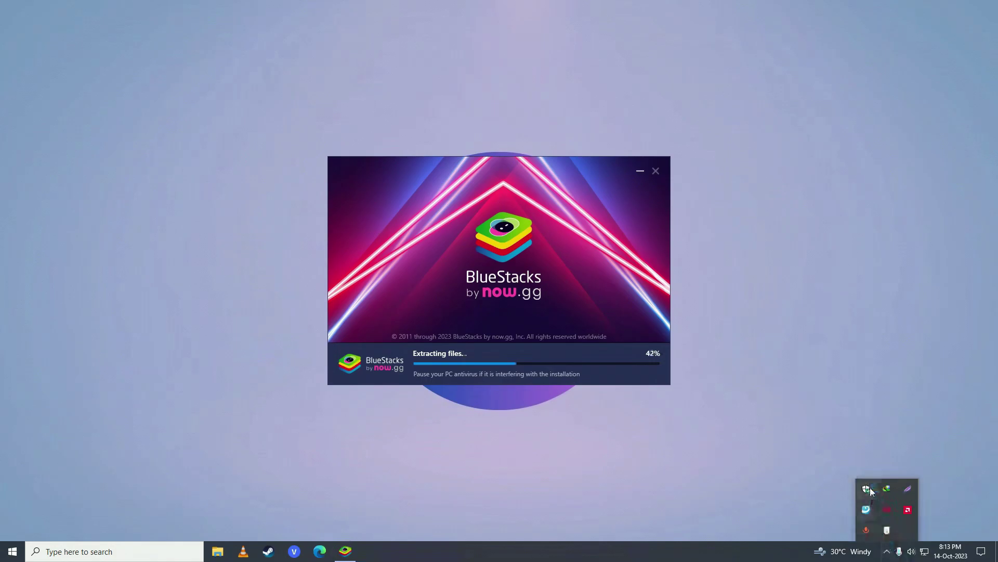
pyautogui.click(868, 488)
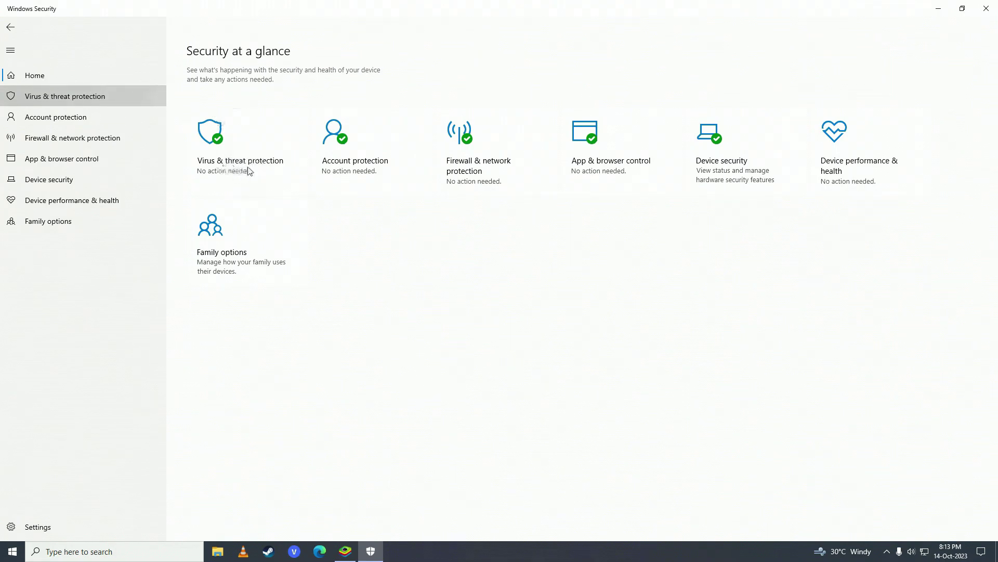
pyautogui.click(203, 172)
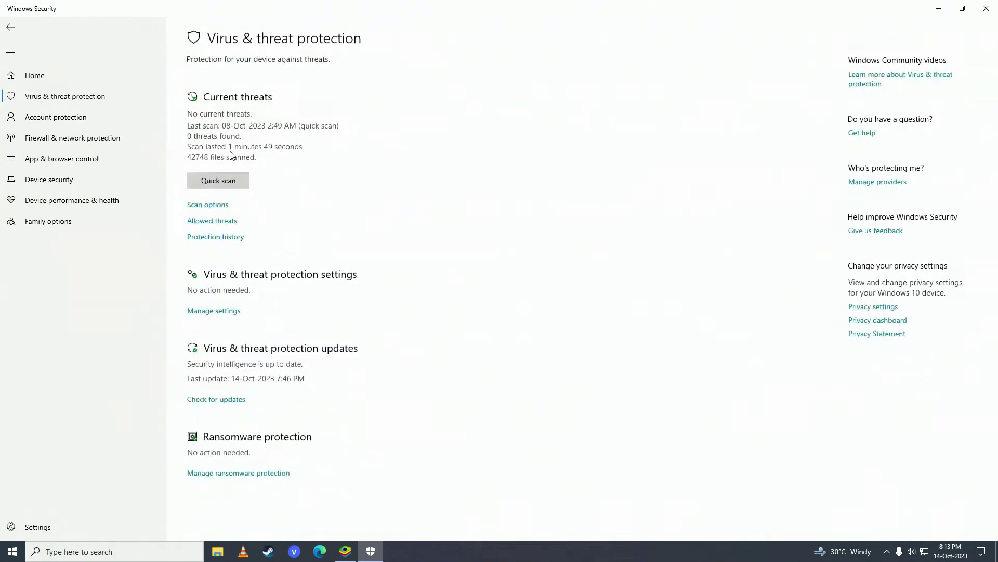
pyautogui.click(222, 310)
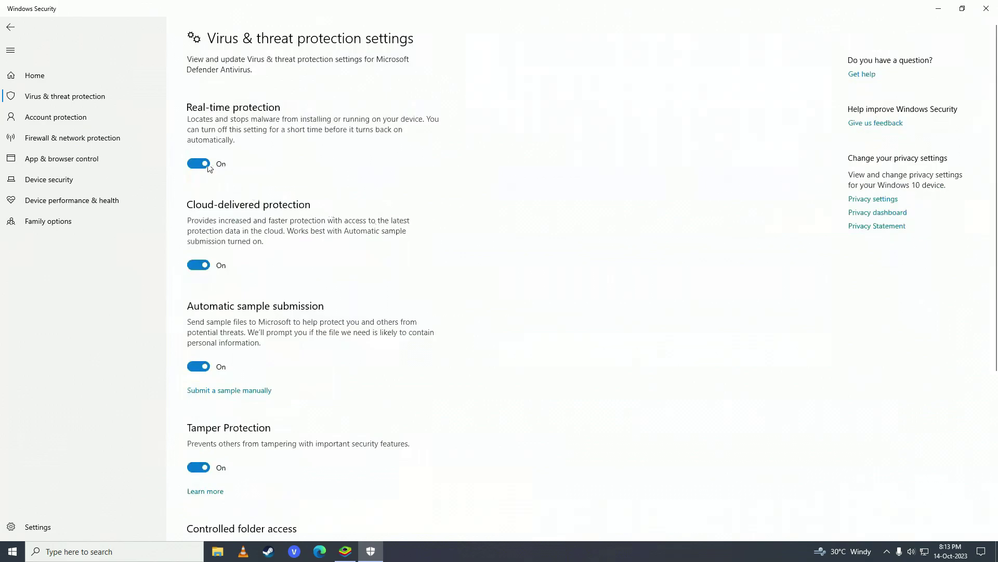
pyautogui.click(208, 165)
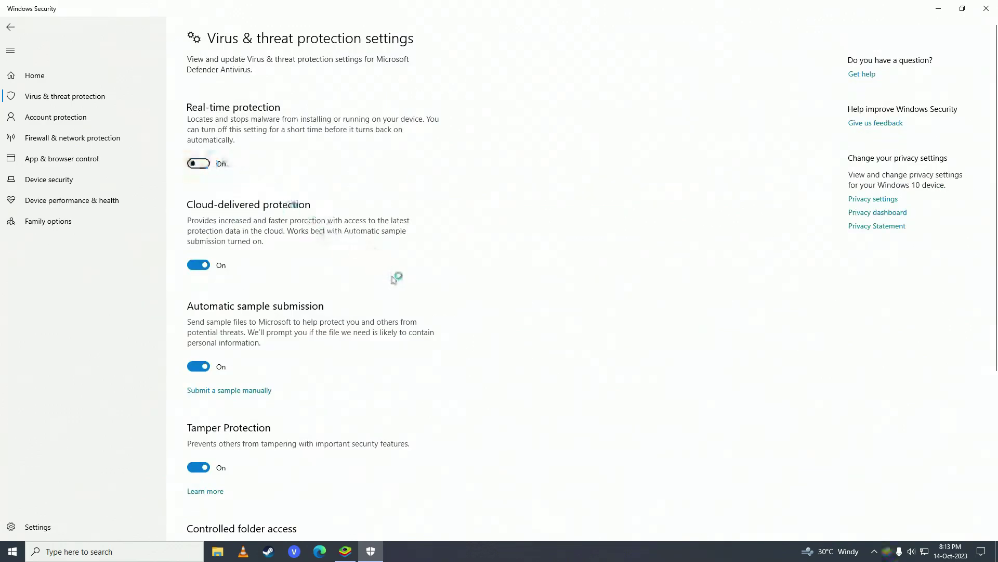
pyautogui.click(470, 341)
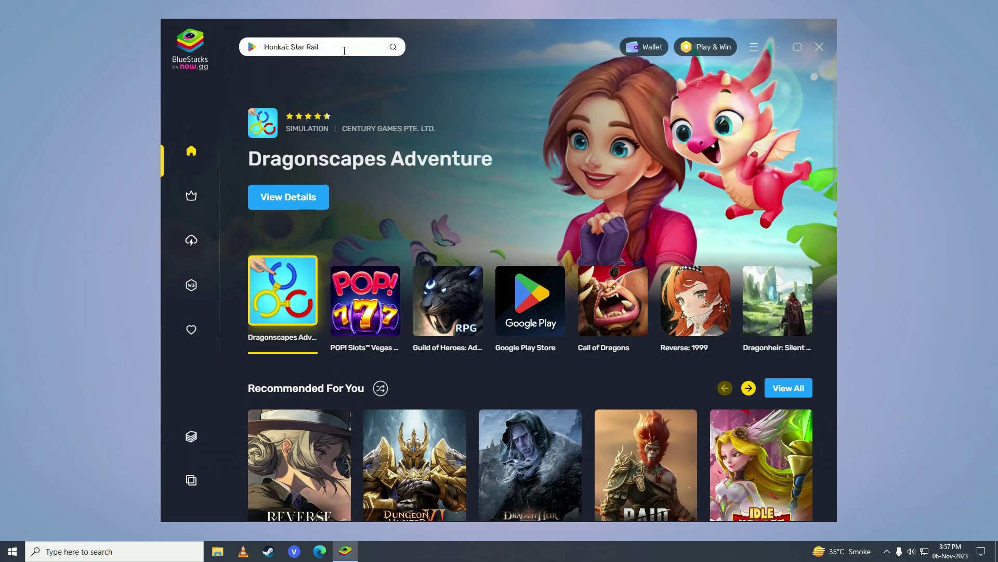
# Step: Search BlueStacks for "youcut", continue to the Google Play app, and install YouCut - Video Editor & Maker
pyautogui.click(345, 49)
pyautogui.write('youcut')
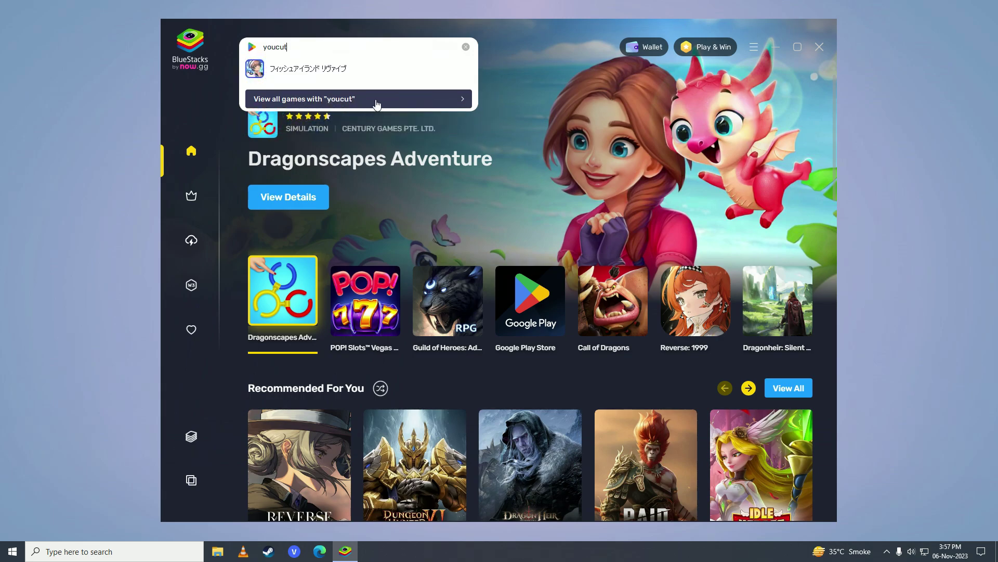
pyautogui.click(377, 101)
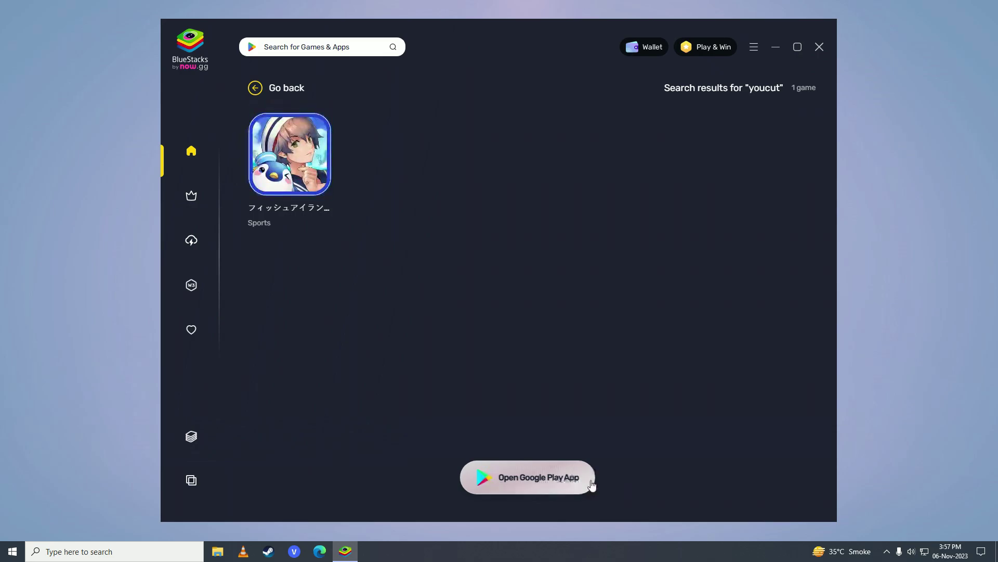
pyautogui.click(579, 483)
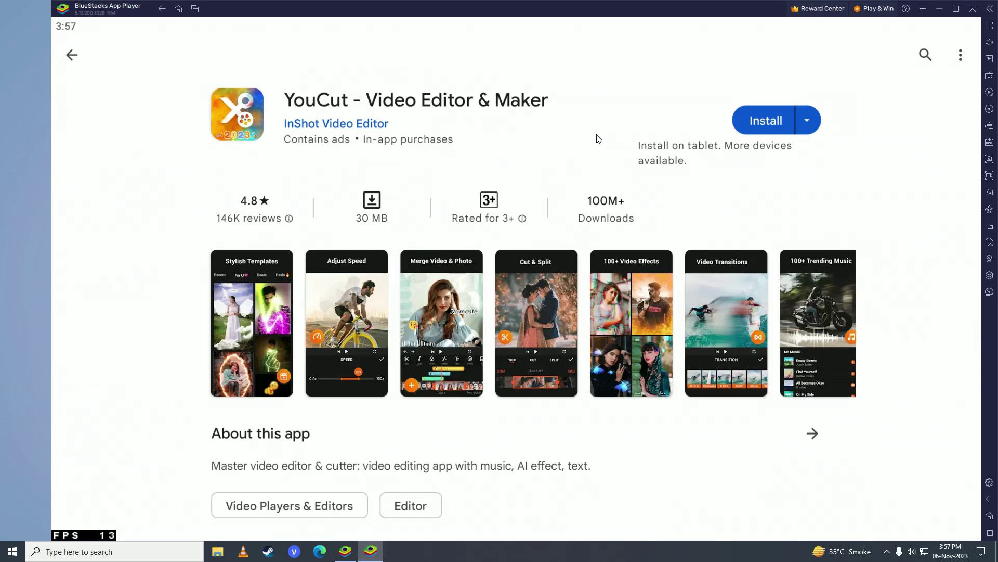
pyautogui.click(778, 128)
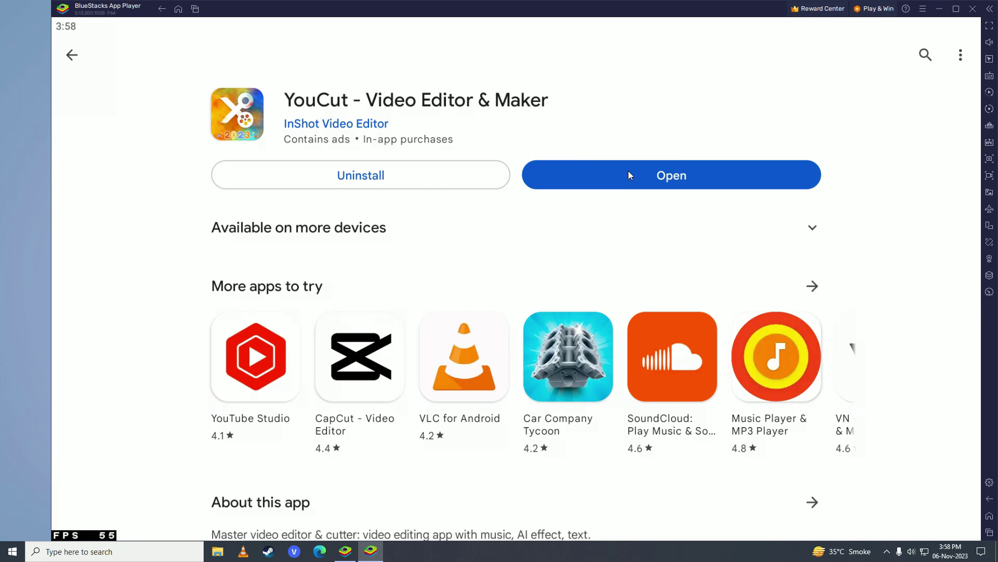
# Step: Launch YouCut and start a new project, allowing access to the device's photos, media, and files
pyautogui.click(663, 175)
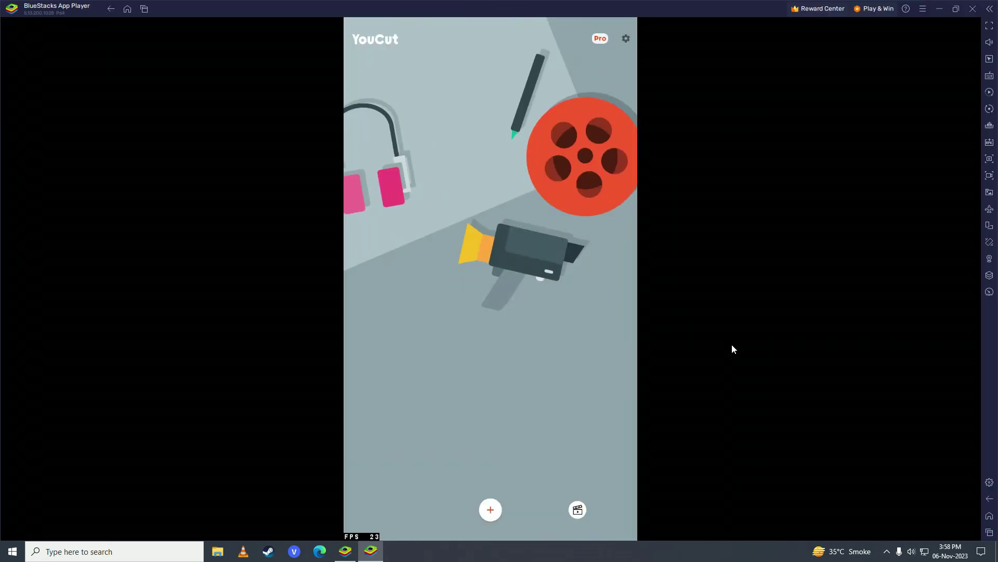
pyautogui.click(493, 513)
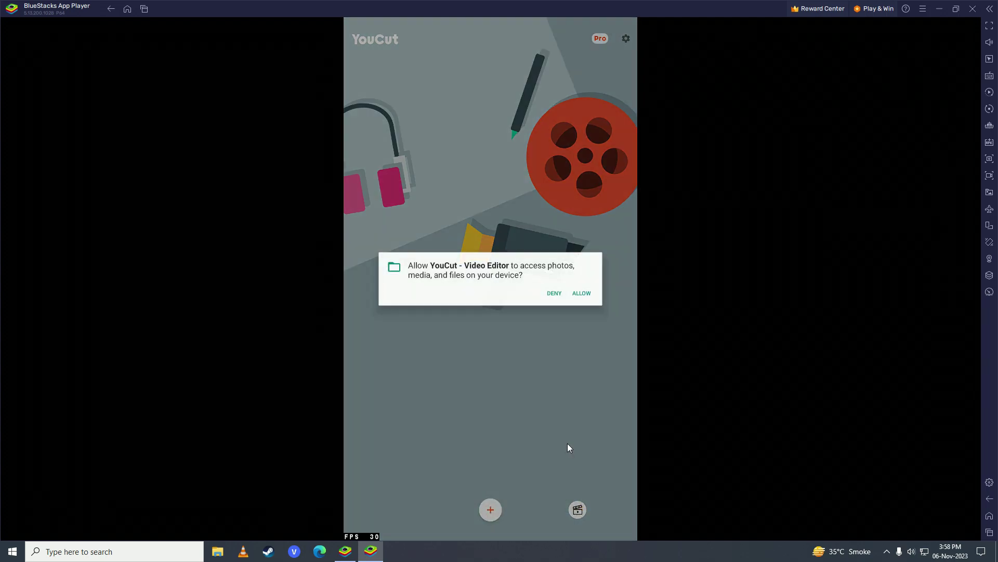
pyautogui.click(589, 298)
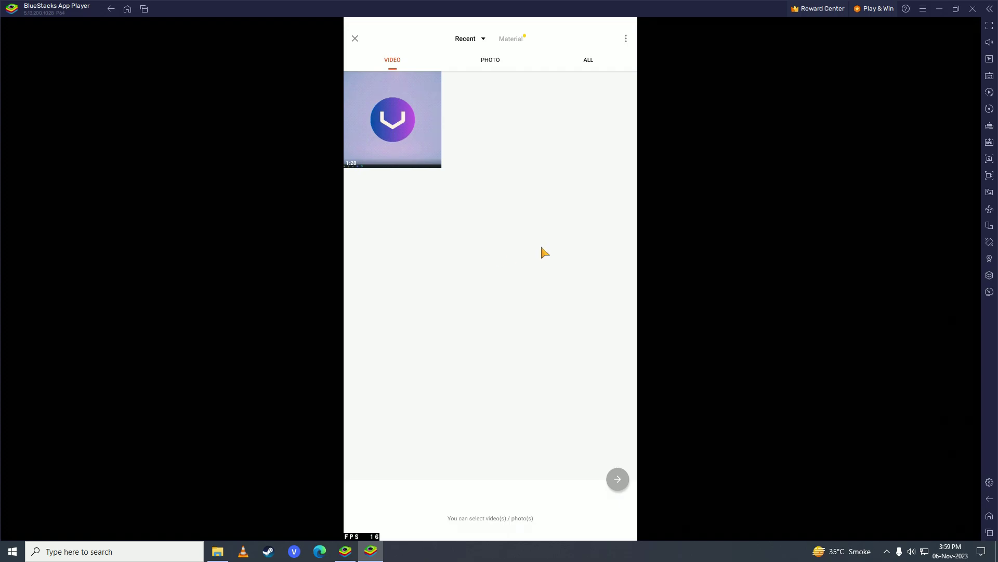
# Step: Switch to File Explorer and open the folder named unknown inside Radeon ReLive on Local Disk (F:)
pyautogui.click(217, 551)
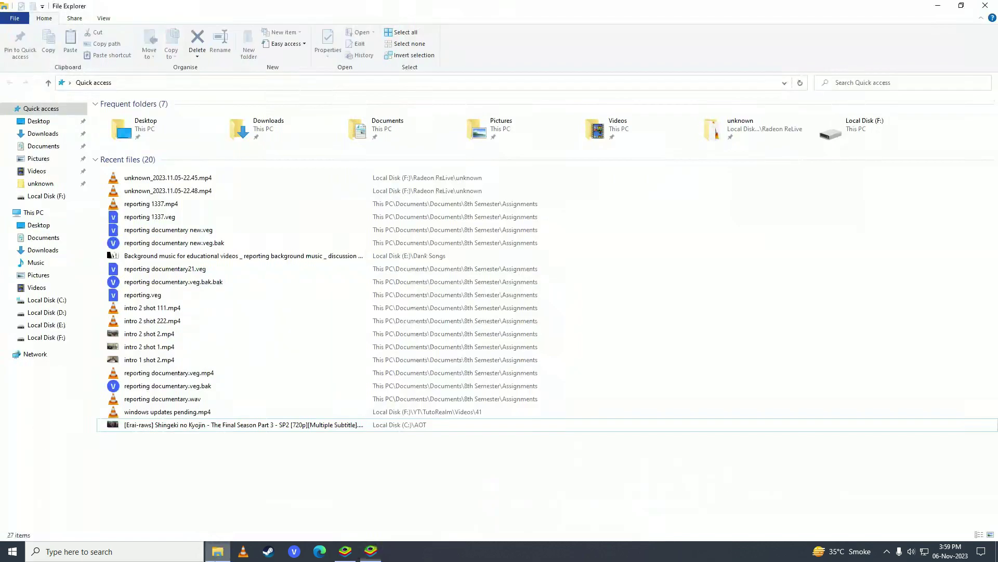
pyautogui.click(46, 337)
pyautogui.doubleClick(401, 135)
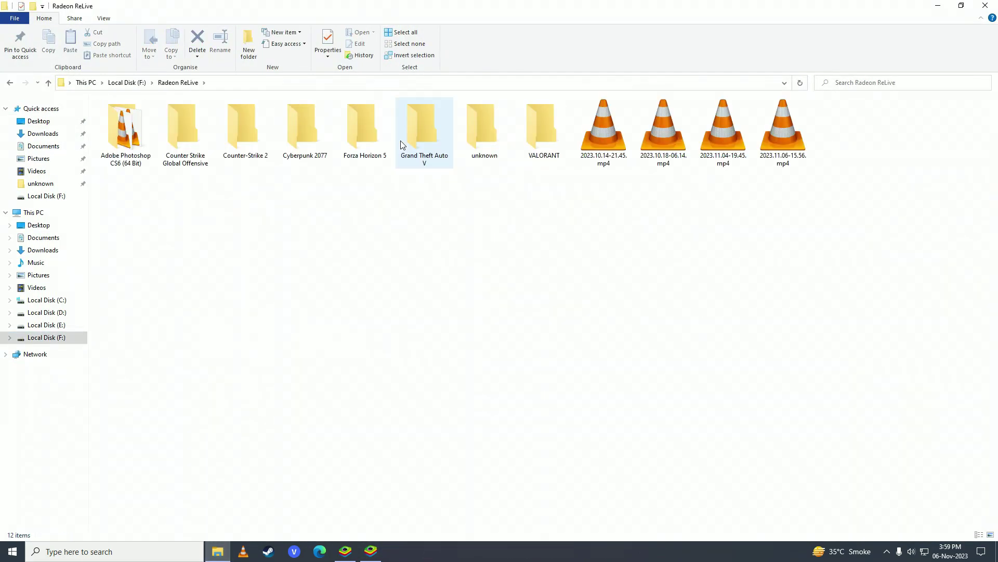
pyautogui.doubleClick(484, 133)
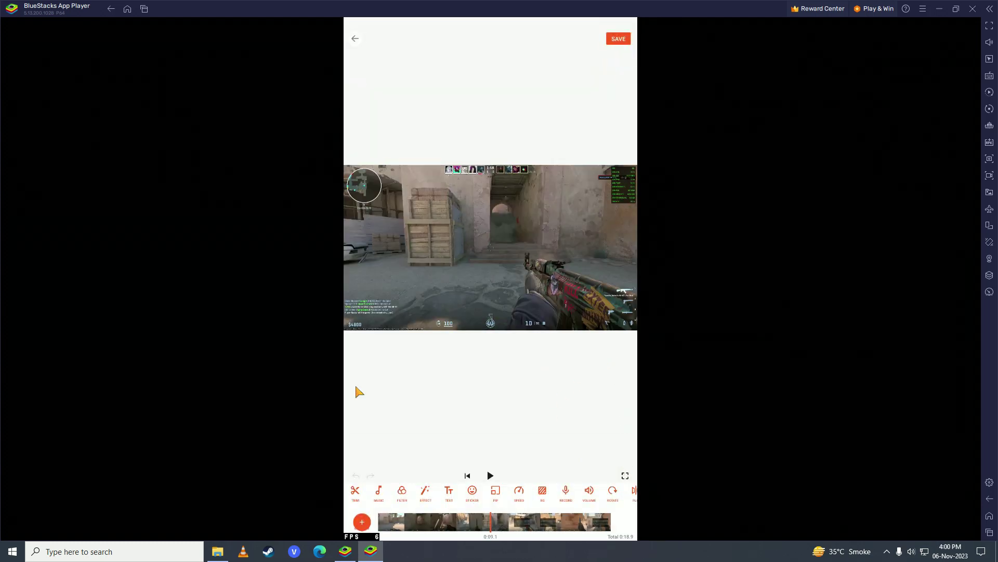
# Step: Add a text overlay reading "lol" to the gameplay video in YouCut and apply it
pyautogui.click(449, 492)
pyautogui.write('lol')
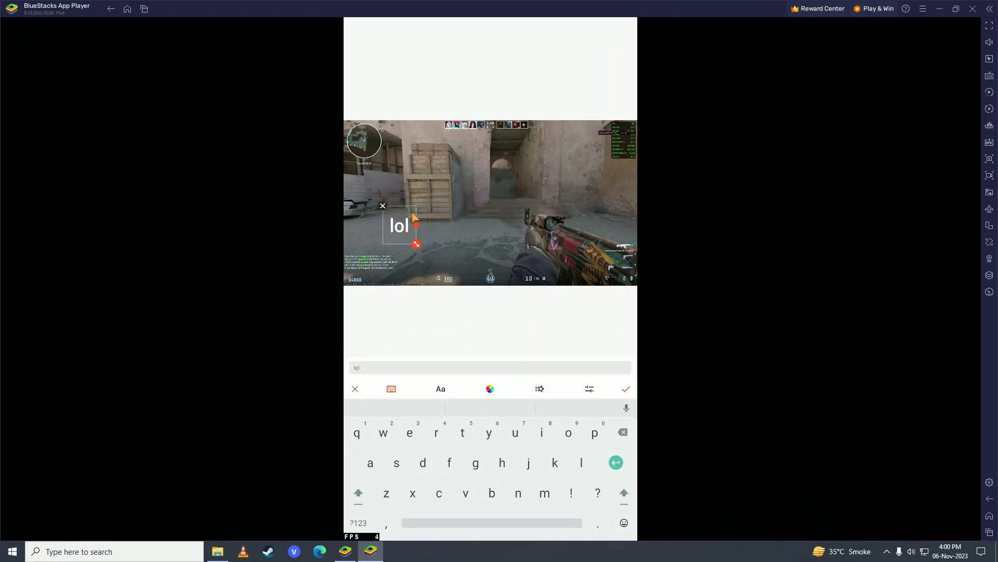
pyautogui.press('Return')
pyautogui.click(626, 389)
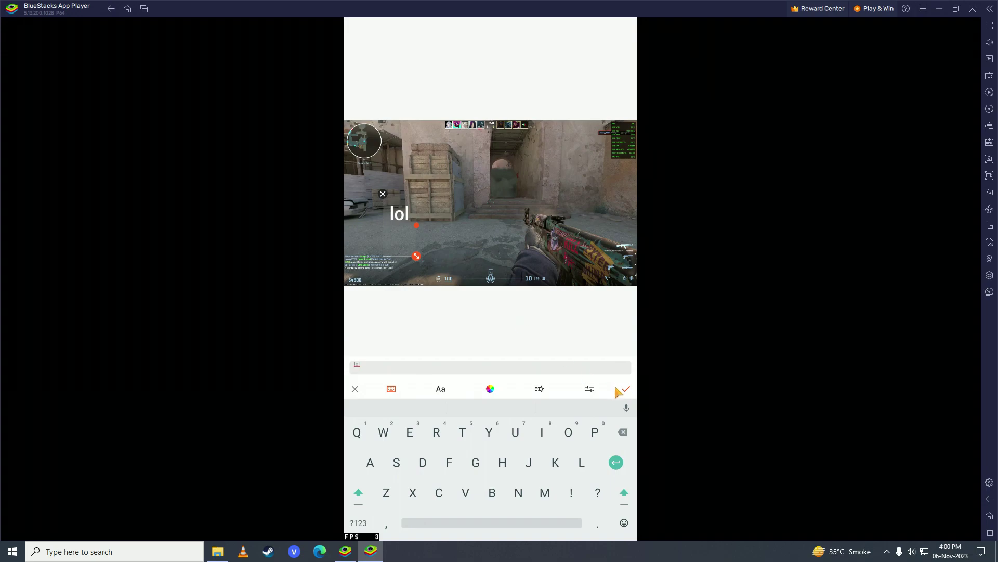
pyautogui.click(582, 349)
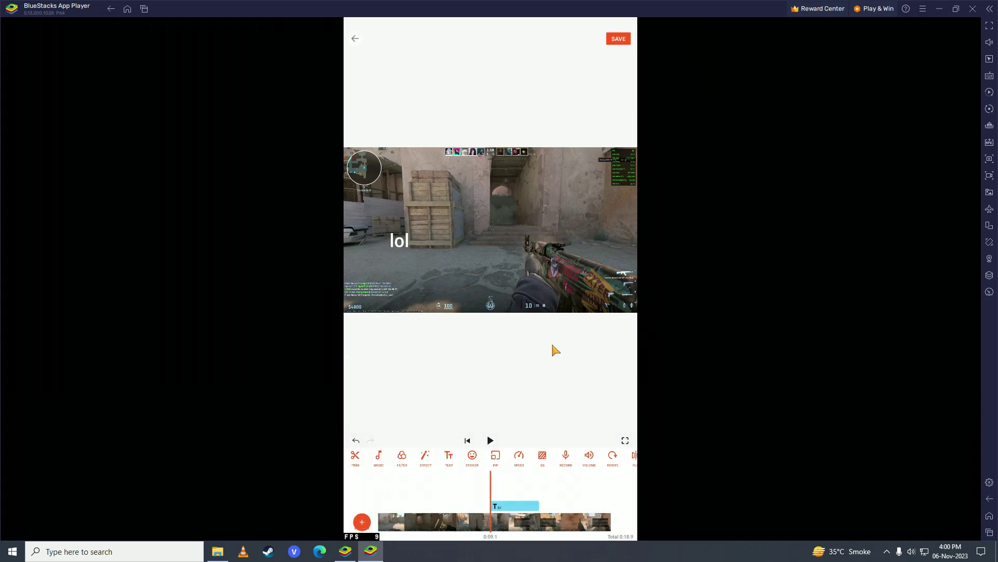